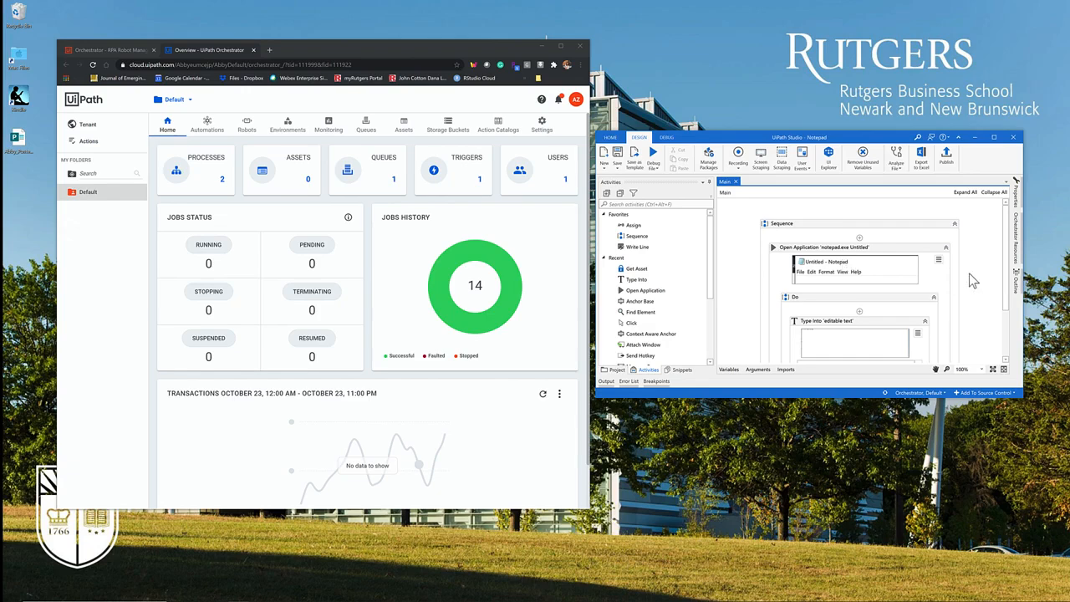
- Review the text that the Type Into activity enters in the Notepad workflow
scroll(969, 280, down, 2)
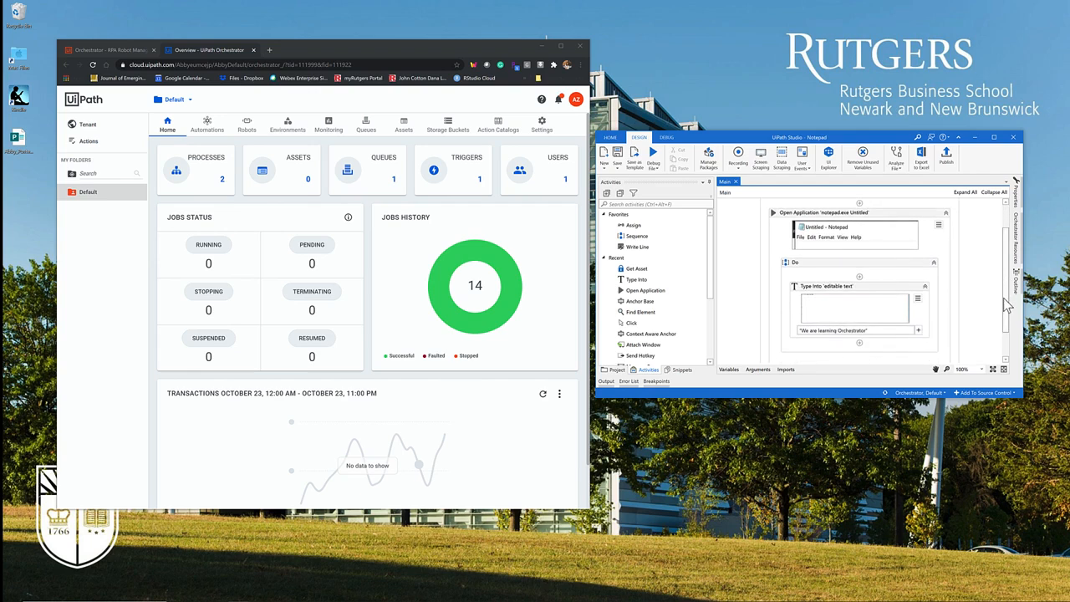
click(869, 329)
double_click(864, 330)
drag(864, 330, 796, 333)
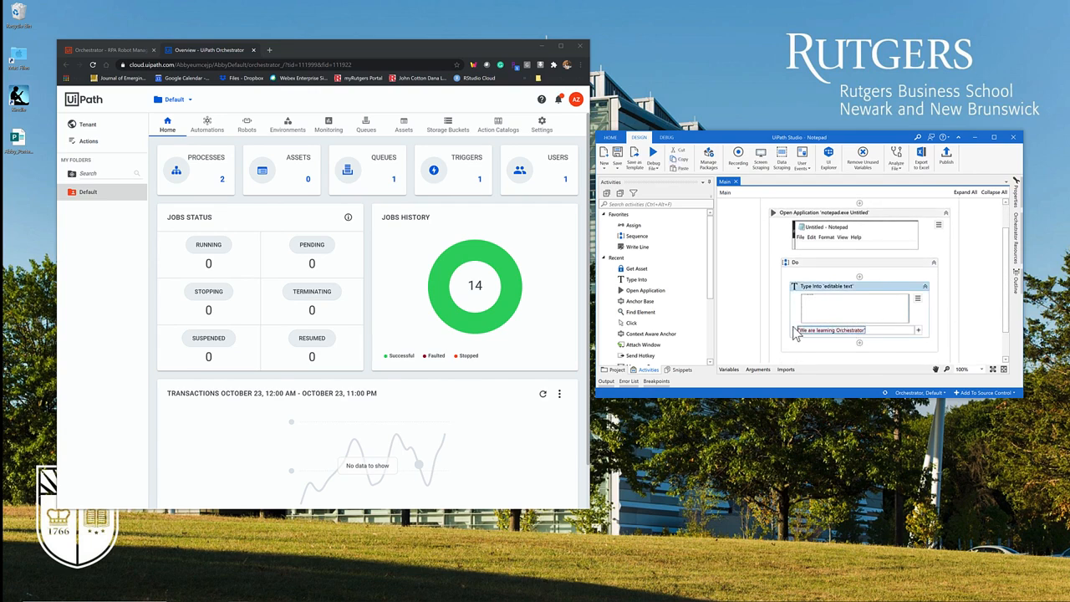
click(821, 263)
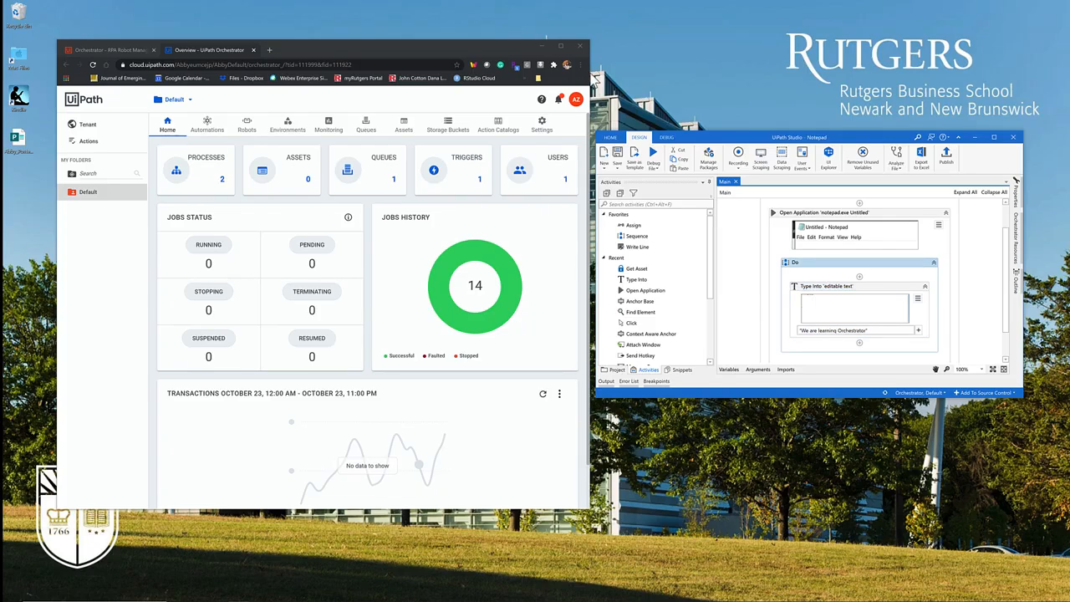
- Switch to Orchestrator and start a new asset in the Default folder, named Message with type Text
click(561, 46)
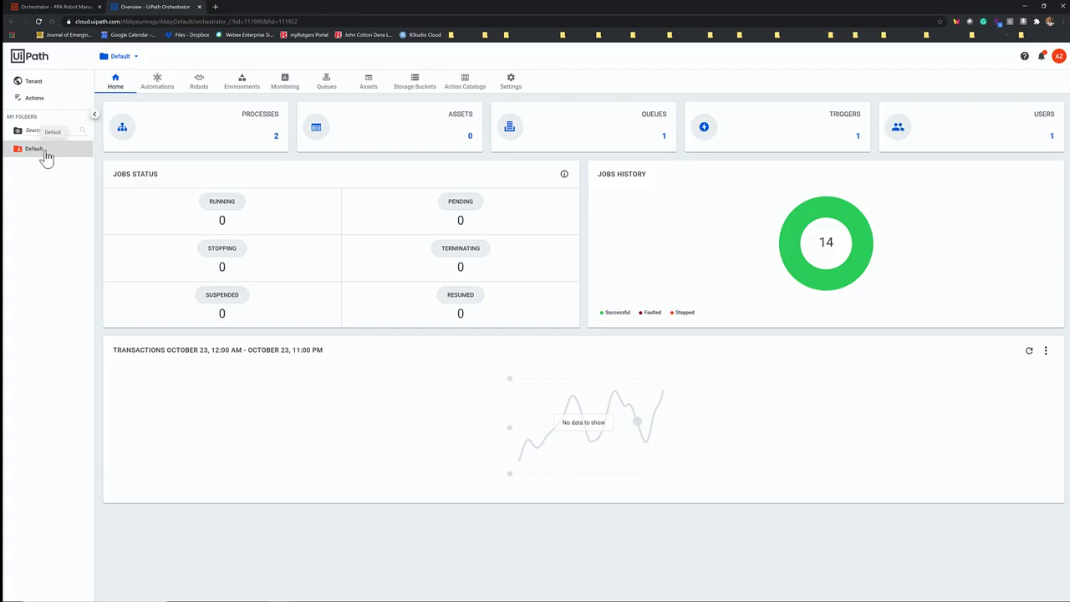
click(372, 87)
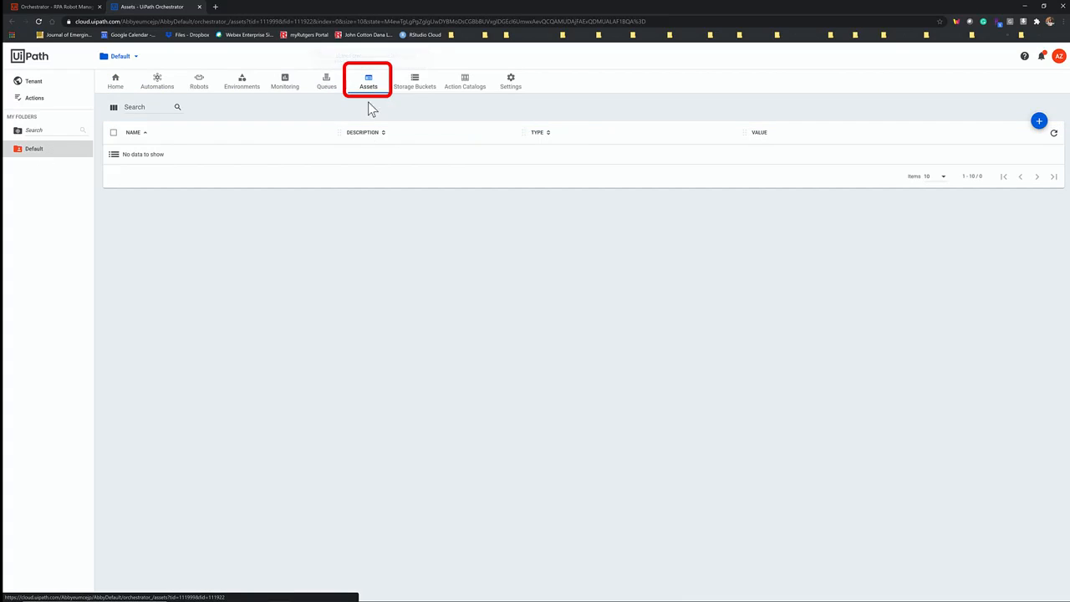
click(1039, 123)
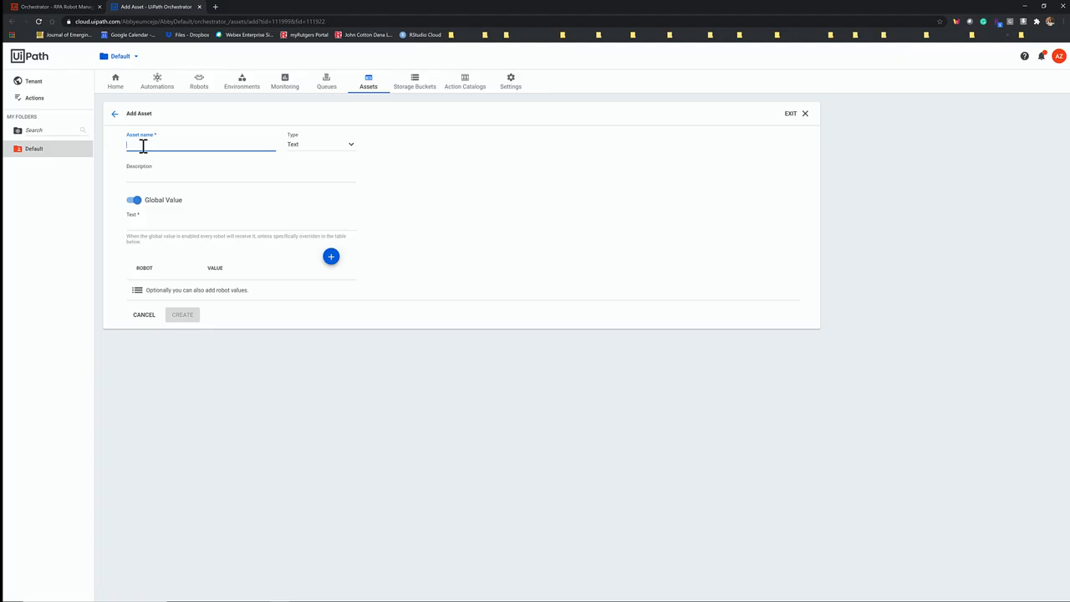
text(Message)
click(304, 146)
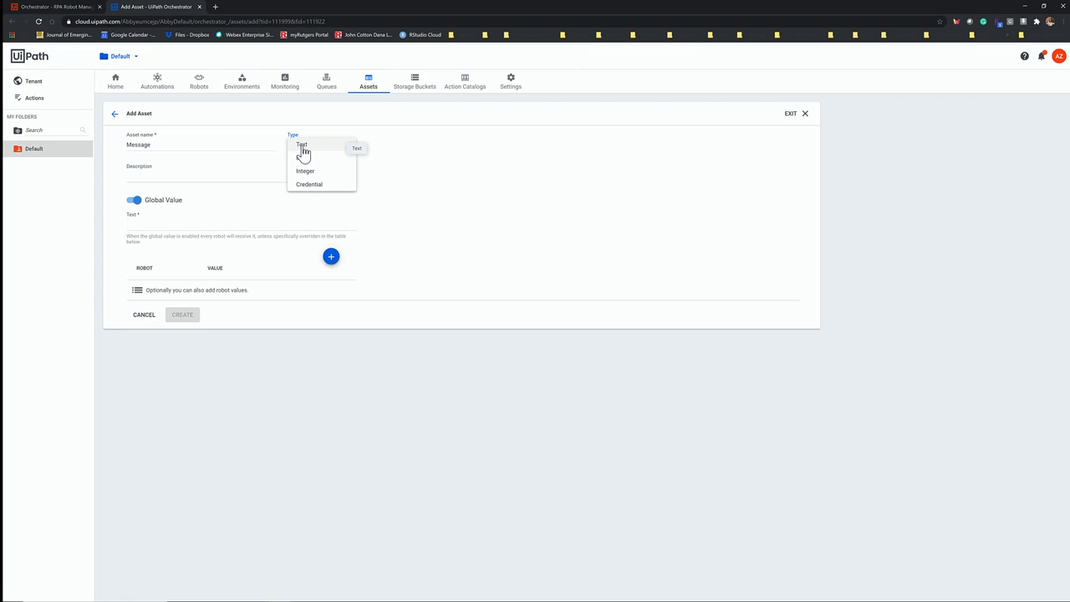
click(302, 147)
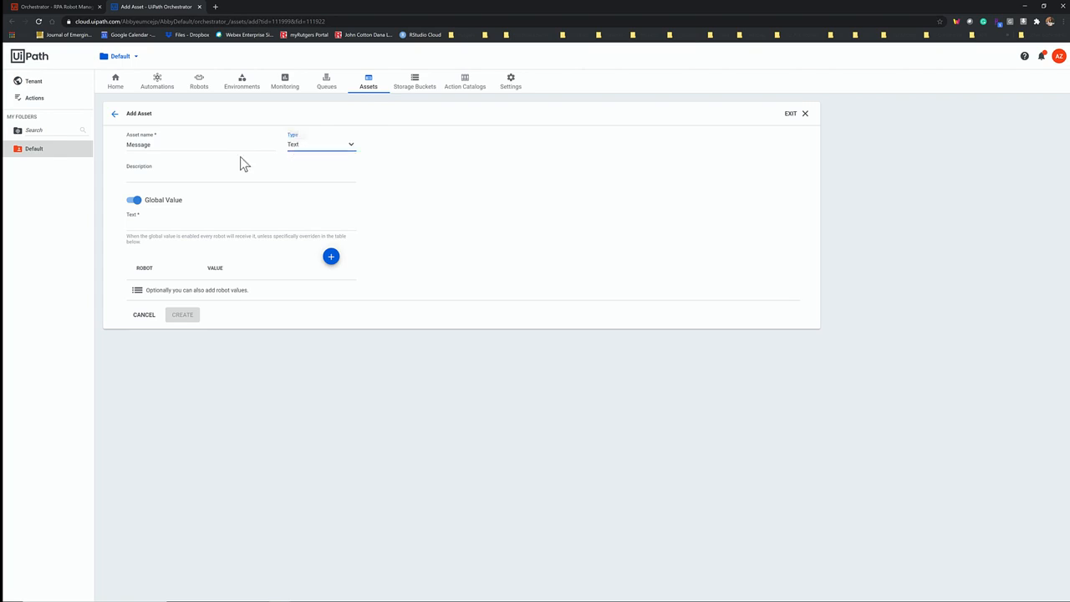
- Create the asset with description "Message to be typed in the notepad" and global value "This text is from the asset named message."
click(146, 177)
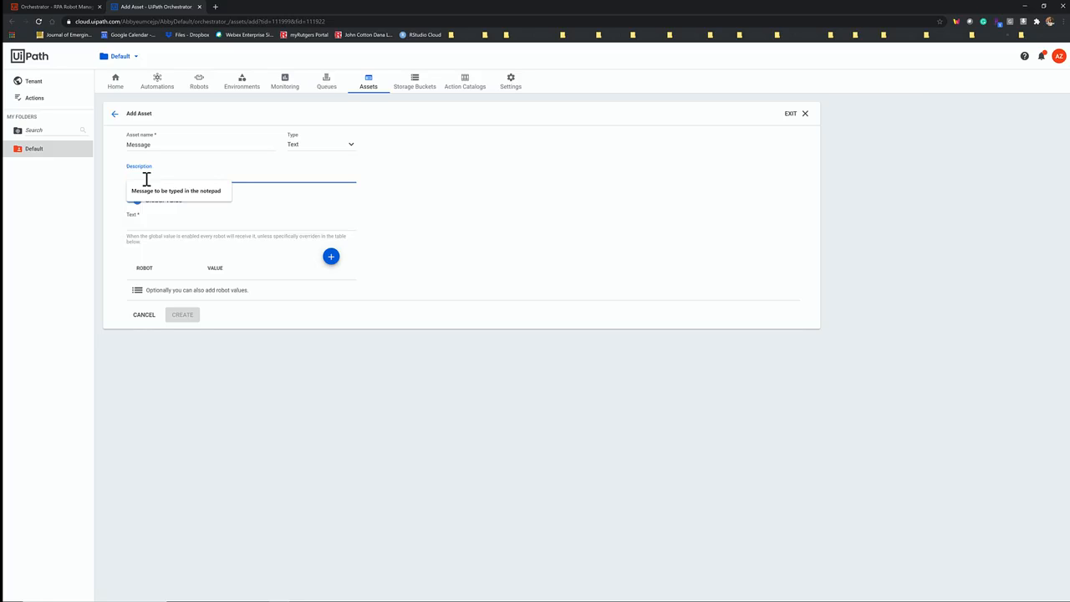
click(159, 192)
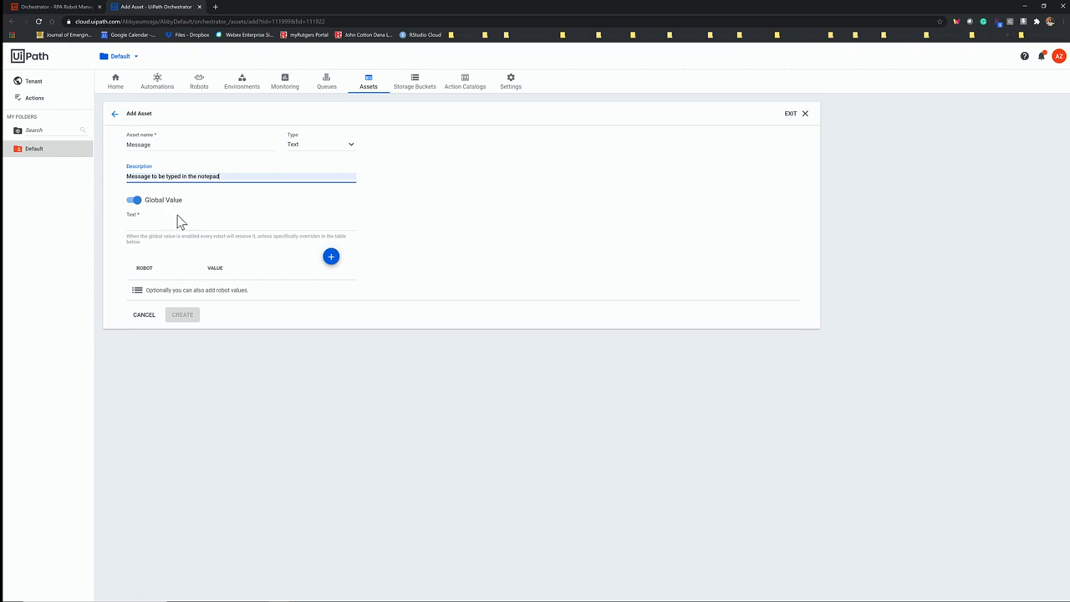
click(144, 226)
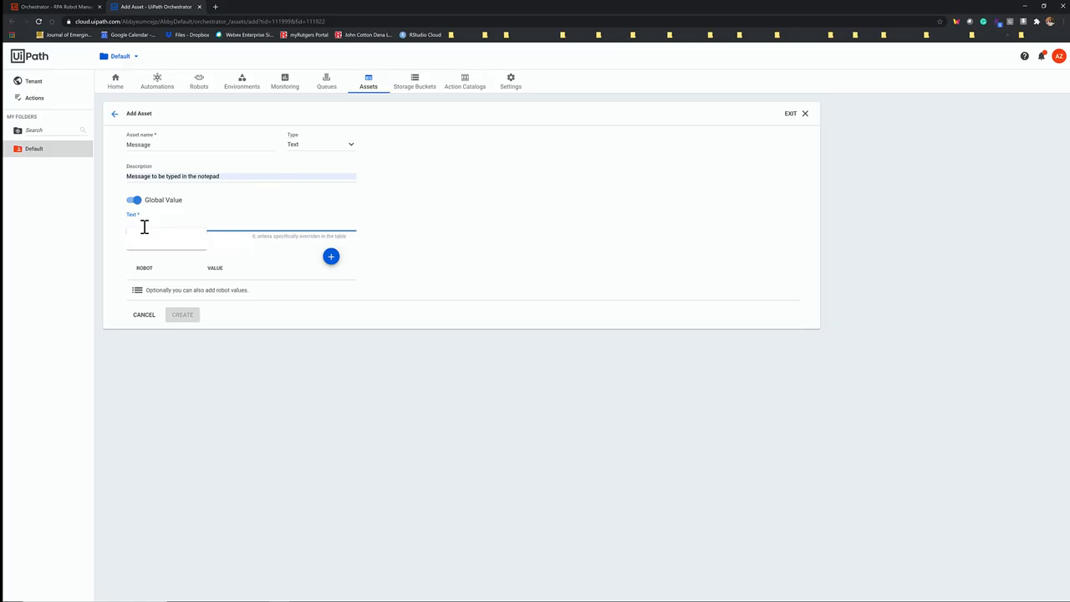
text(This text)
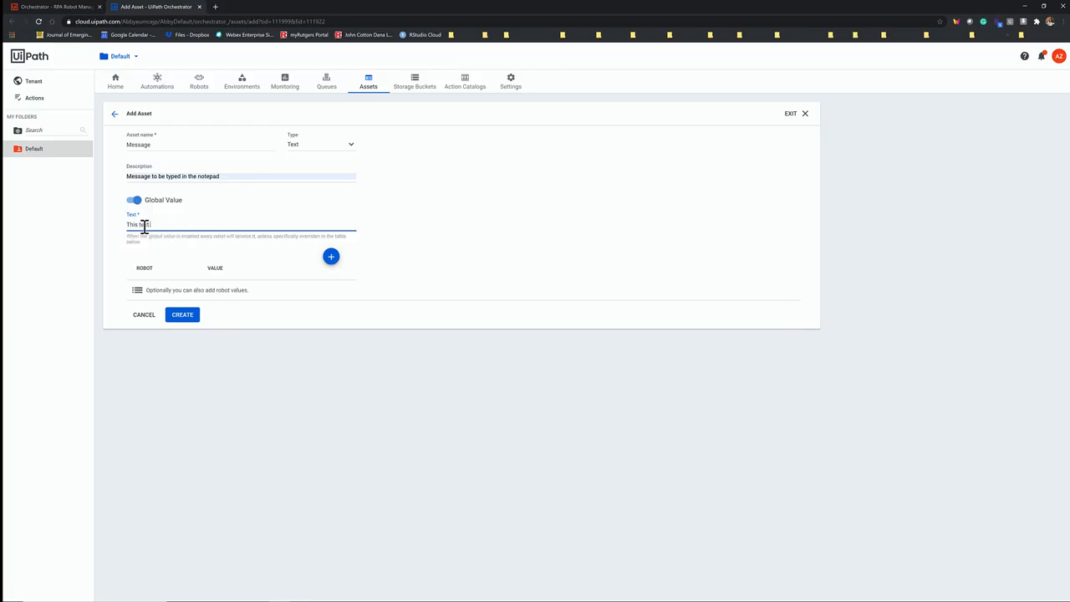
text( is from the asset named message.)
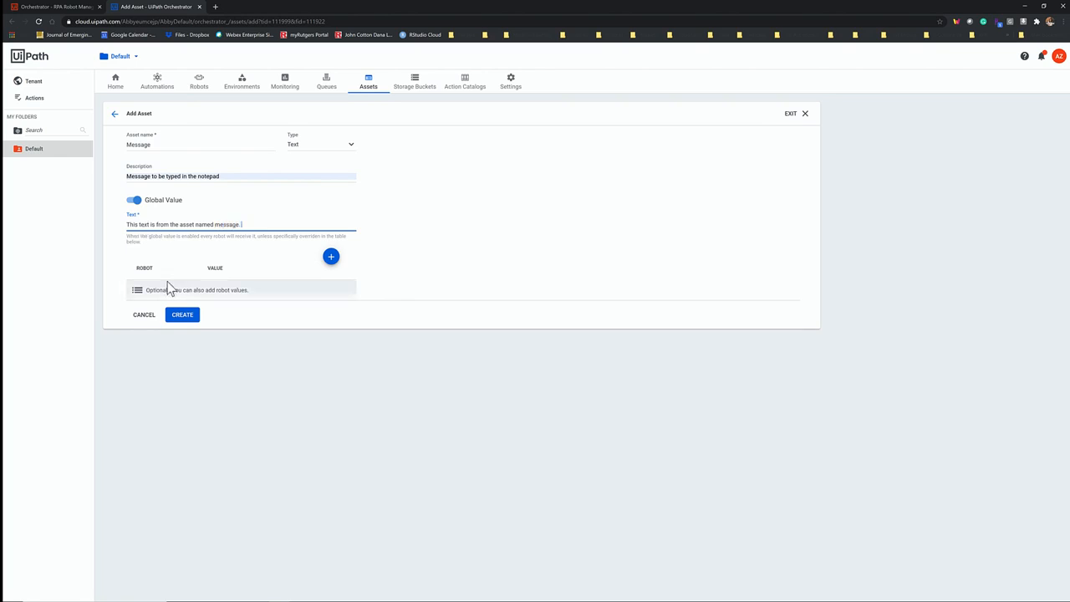
click(185, 322)
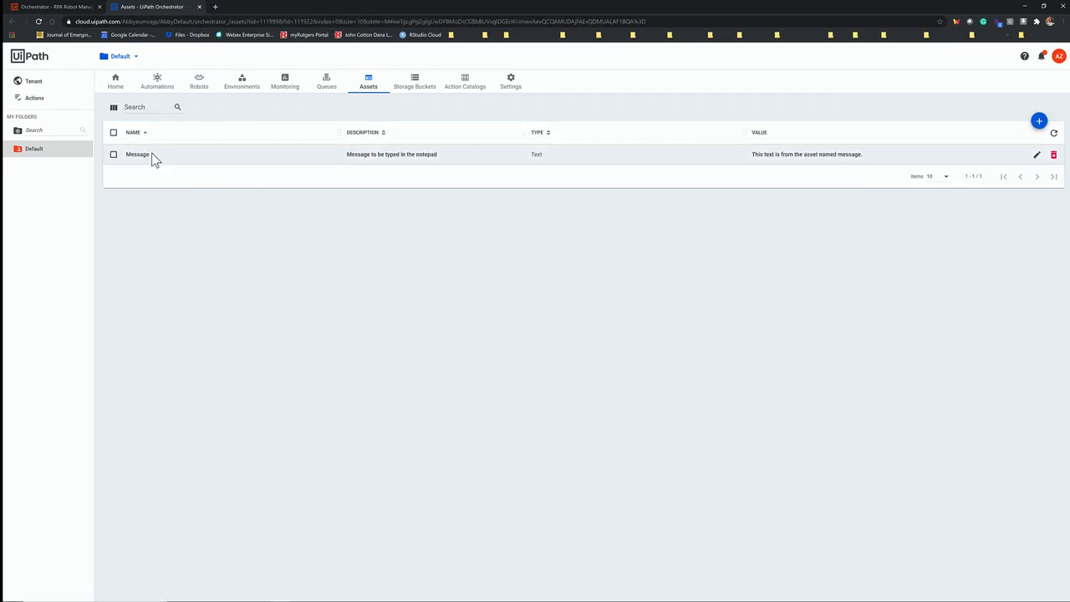
- Switch to UiPath Studio and add a Get Asset activity at the start of the Sequence, before the Open Application activity
click(1043, 6)
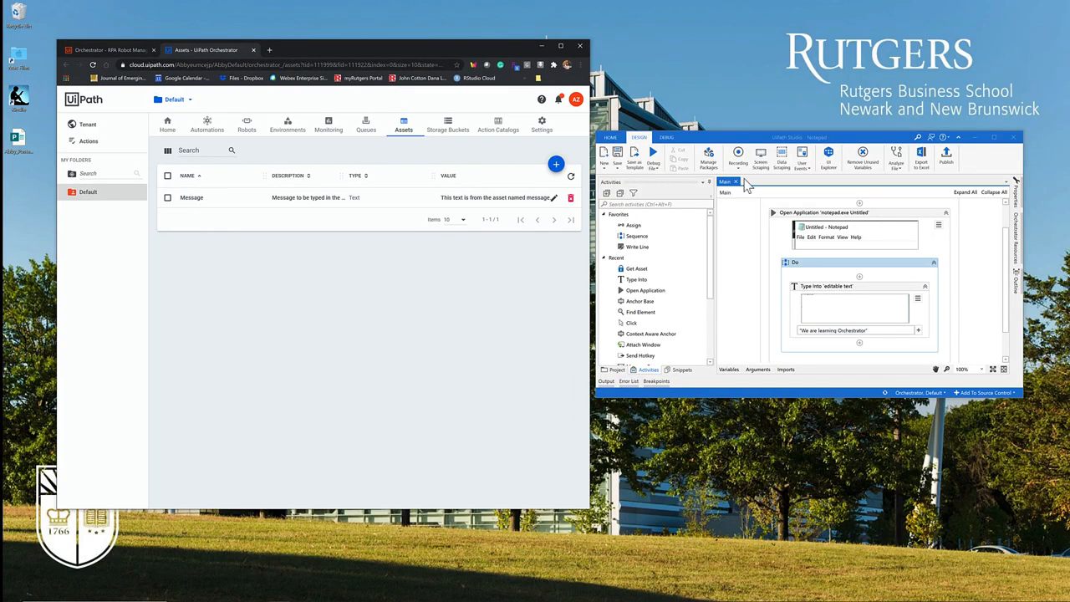
drag(737, 136, 729, 135)
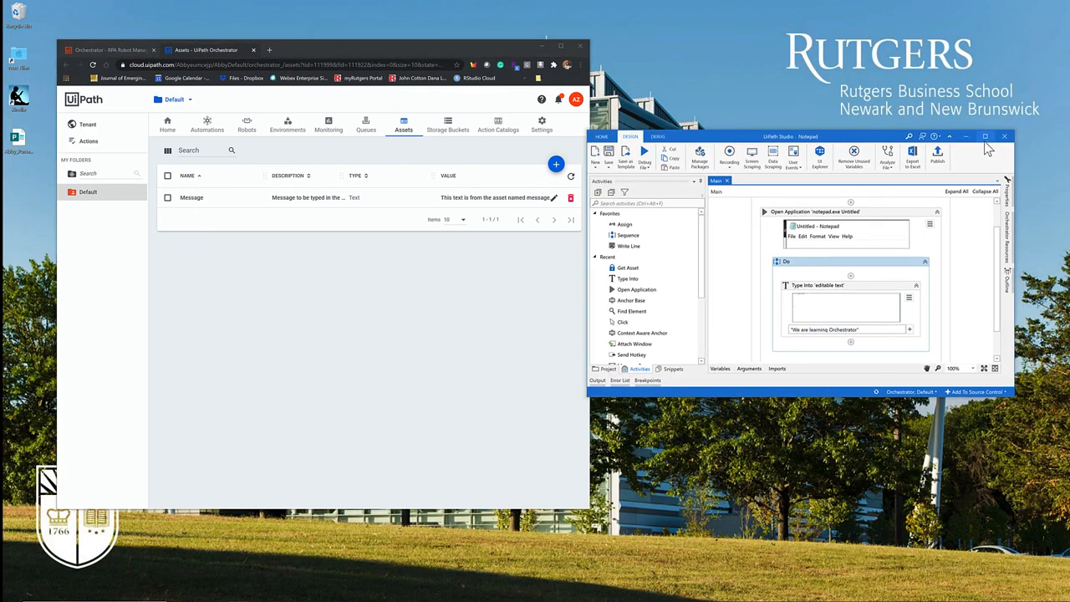
click(986, 140)
click(532, 382)
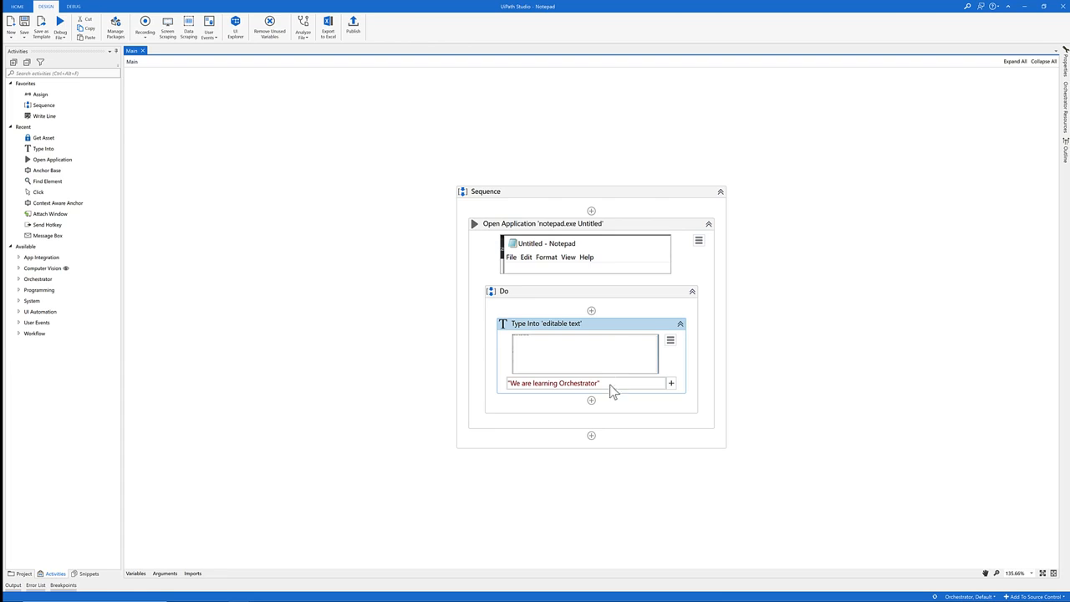
drag(608, 382, 507, 382)
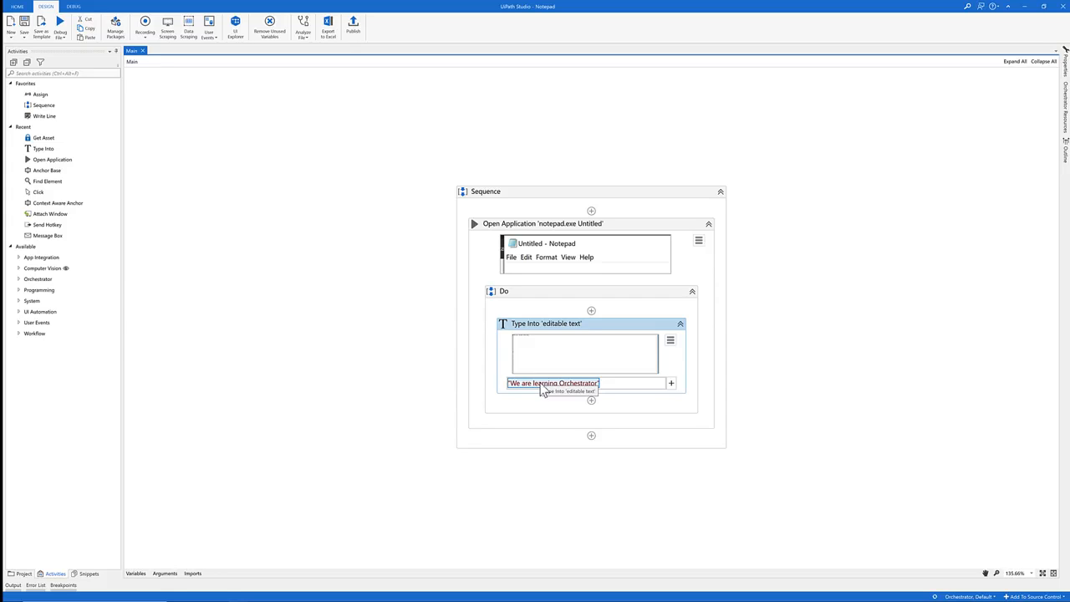
click(61, 74)
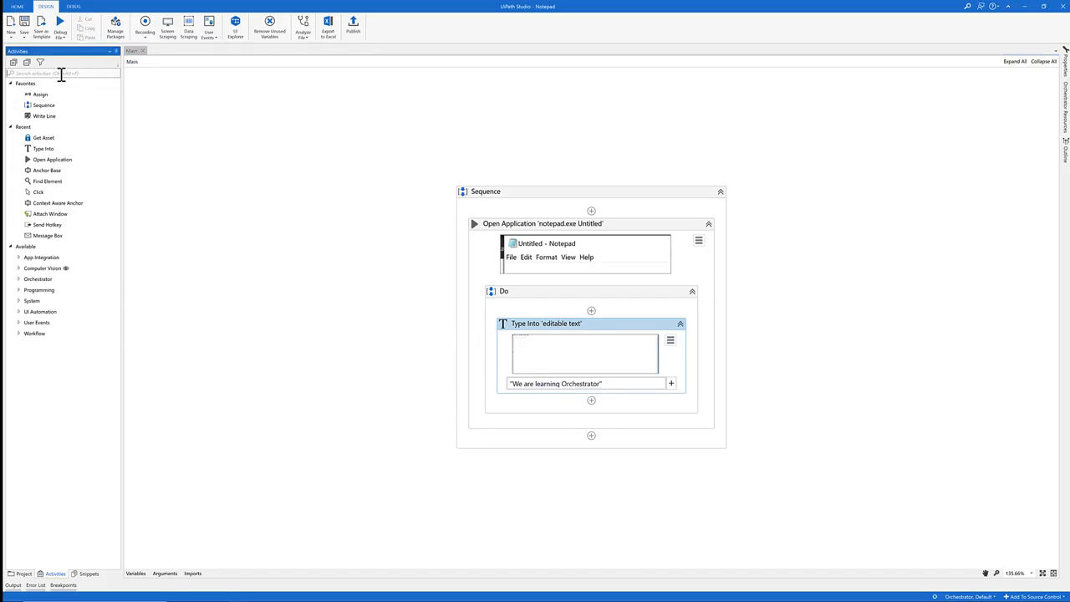
text(ge)
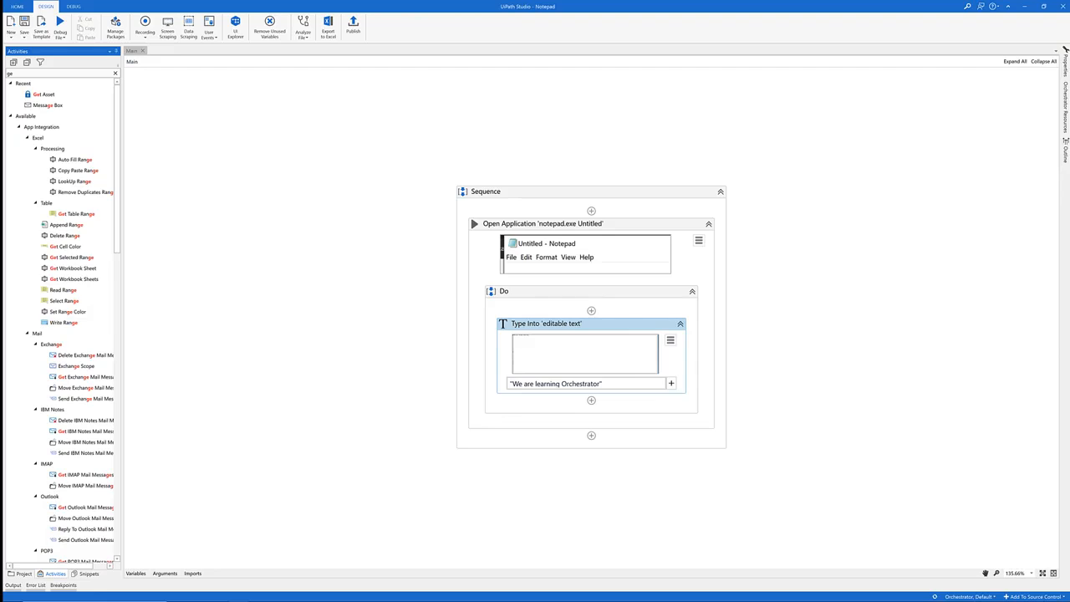
text(t asset)
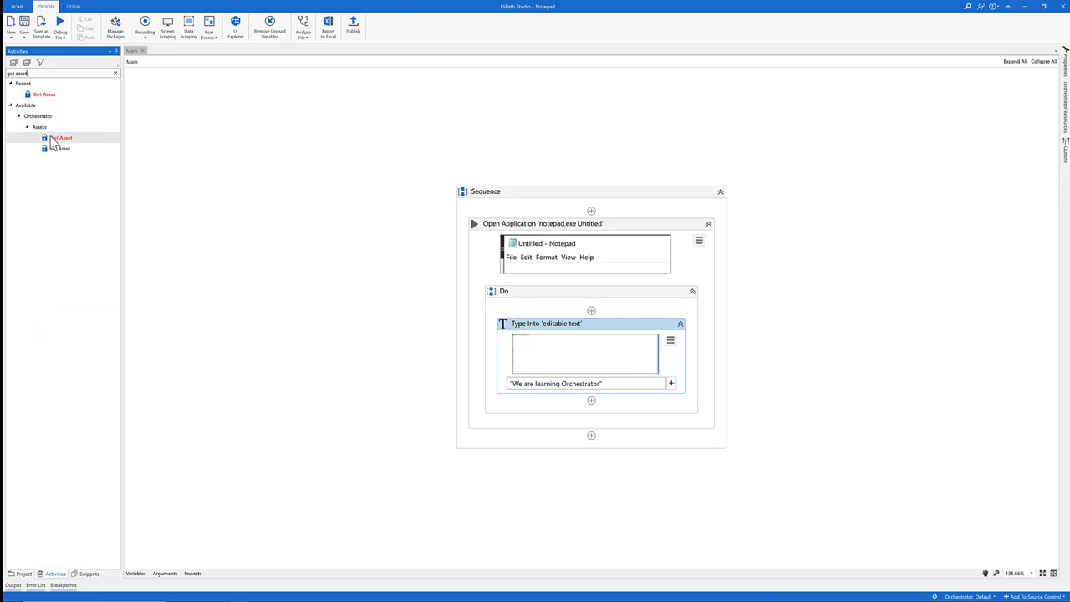
drag(51, 137, 589, 211)
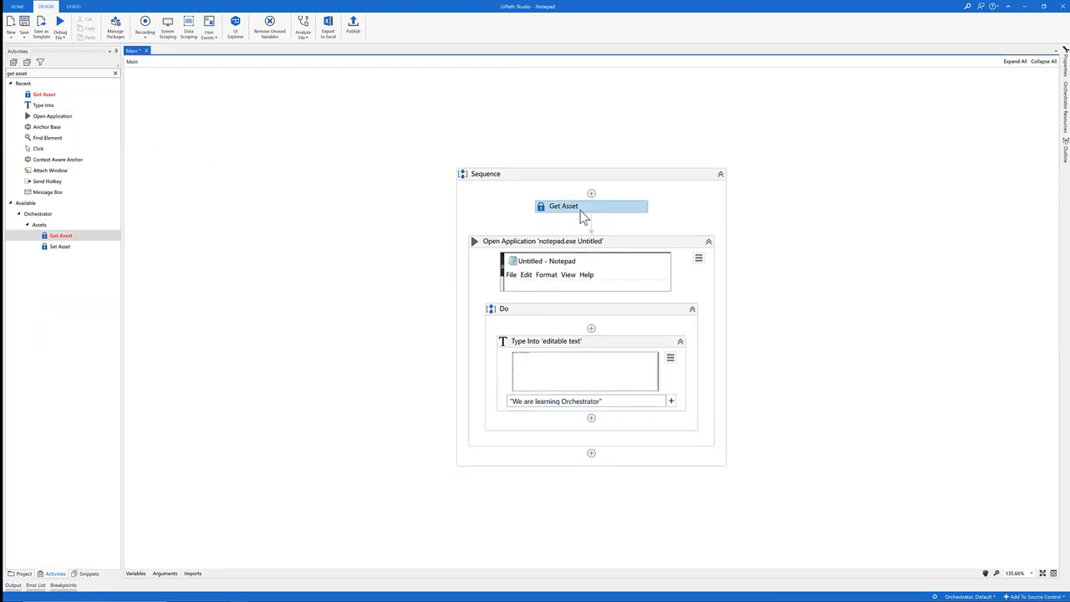
- Set the Get Asset activity's AssetName property to "Message", including the quotation marks
click(1066, 66)
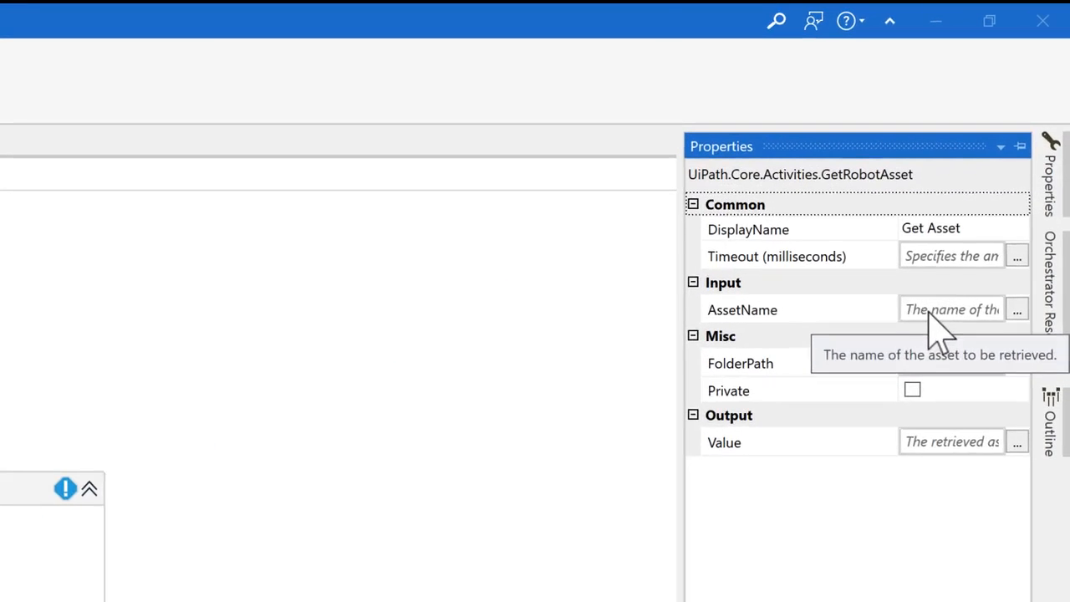
click(930, 309)
text(")
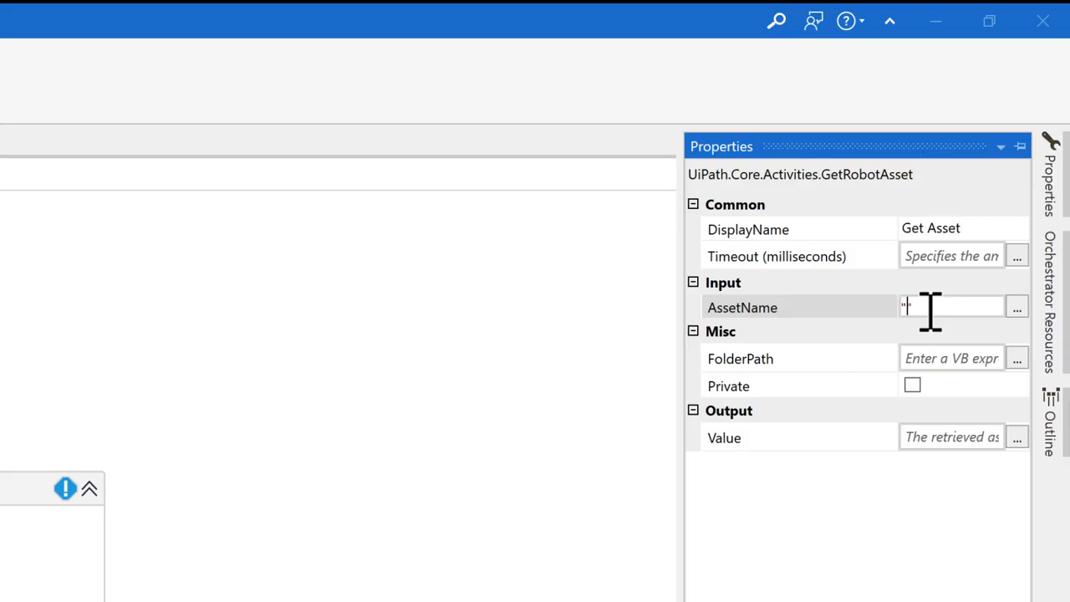
text(Message)
click(869, 585)
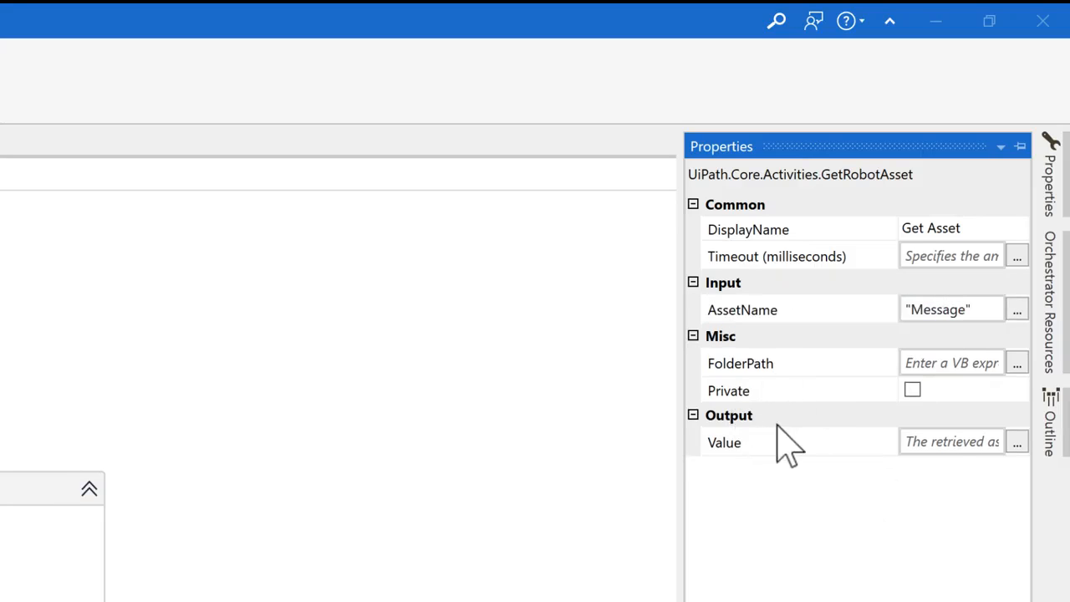
- Create a variable named Text as the Get Asset activity's output value
click(928, 440)
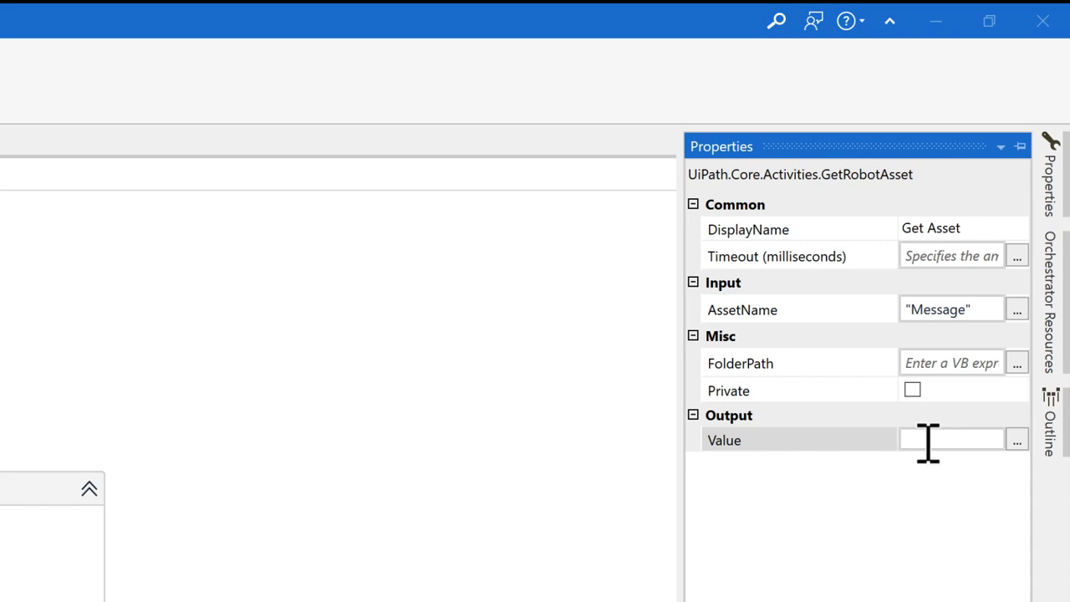
key(ctrl+k)
text(Text)
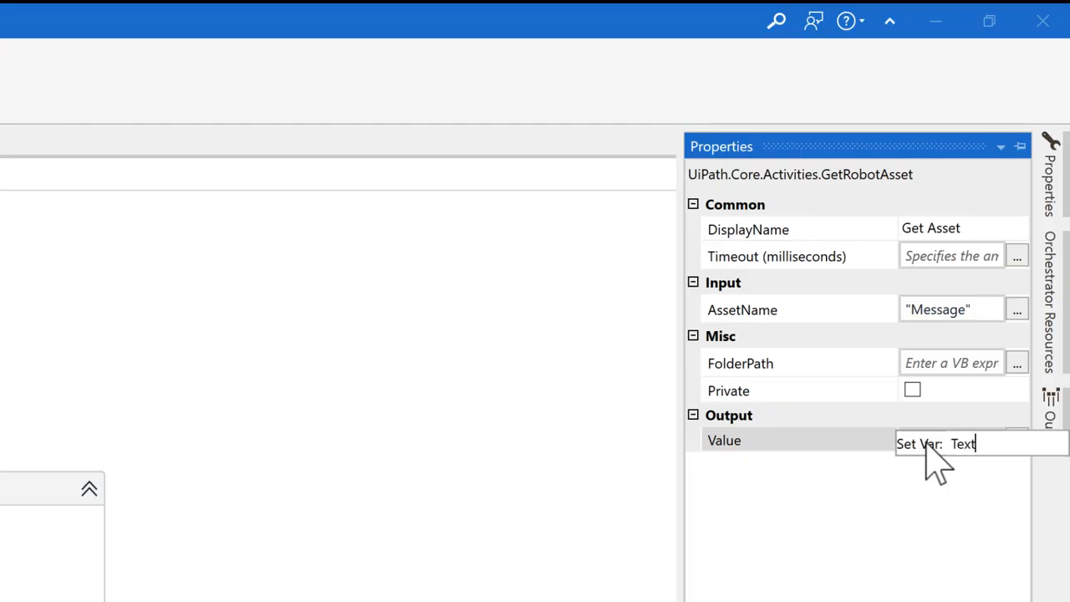
key(Return)
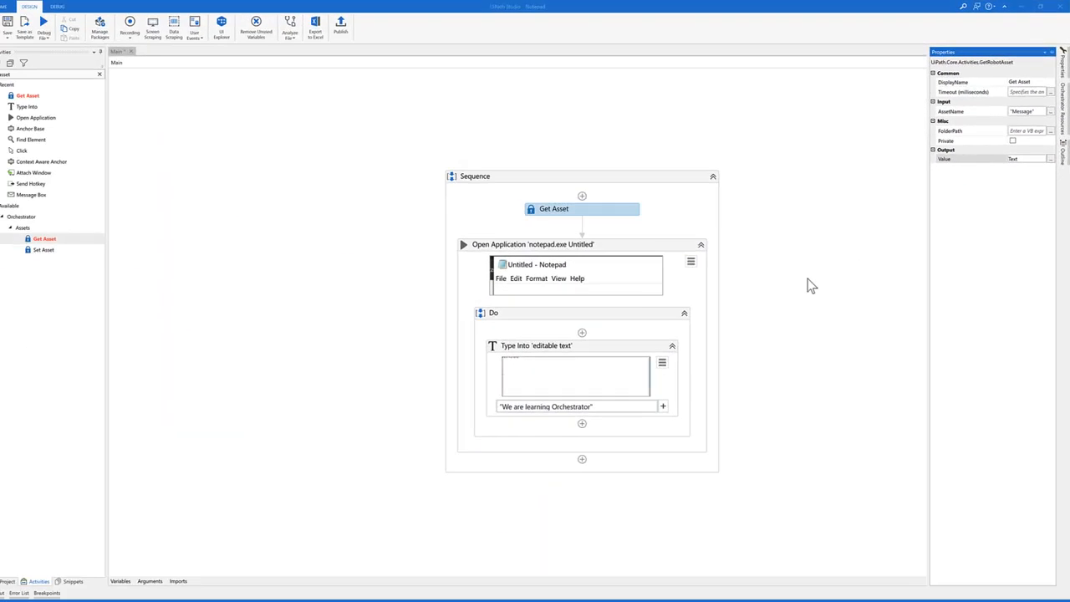
- Replace the hard-coded message in the Type Into activity with the variable Text
click(627, 345)
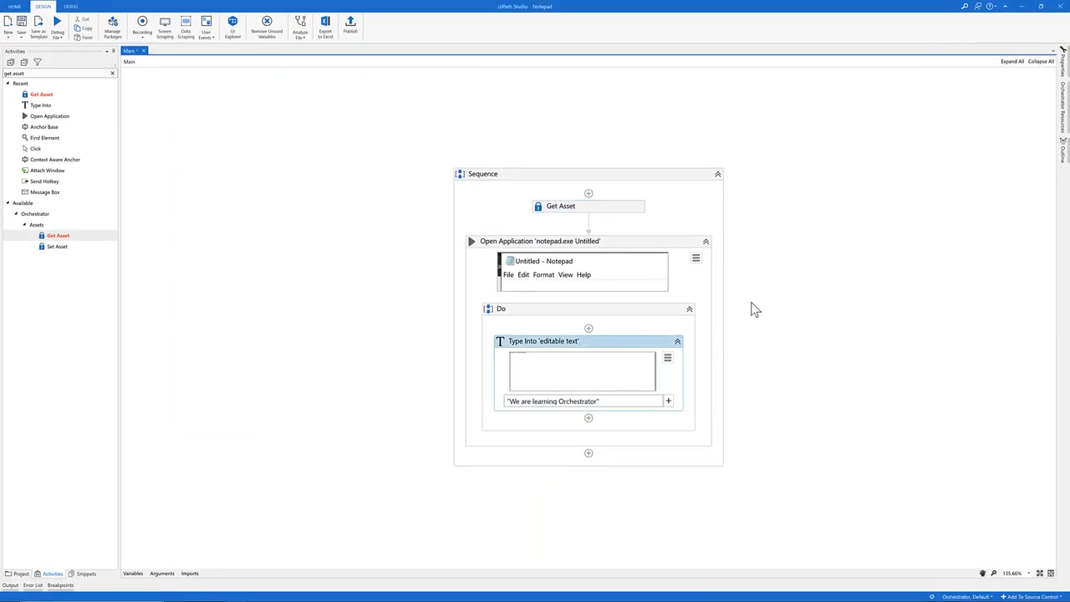
click(605, 400)
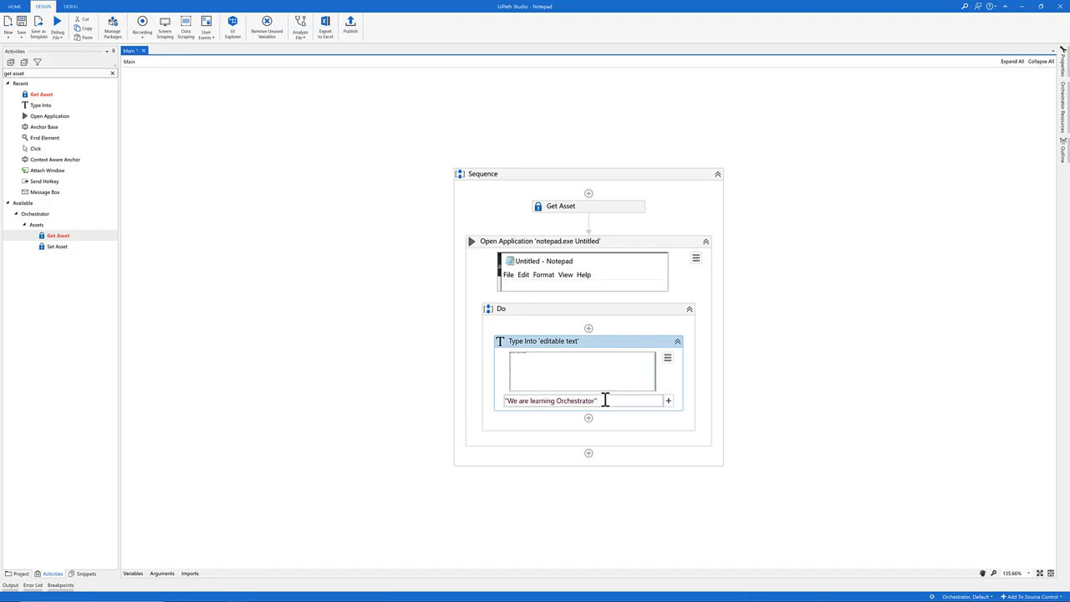
drag(605, 399, 471, 399)
key(BackSpace)
text(Tex)
key(Return)
click(379, 345)
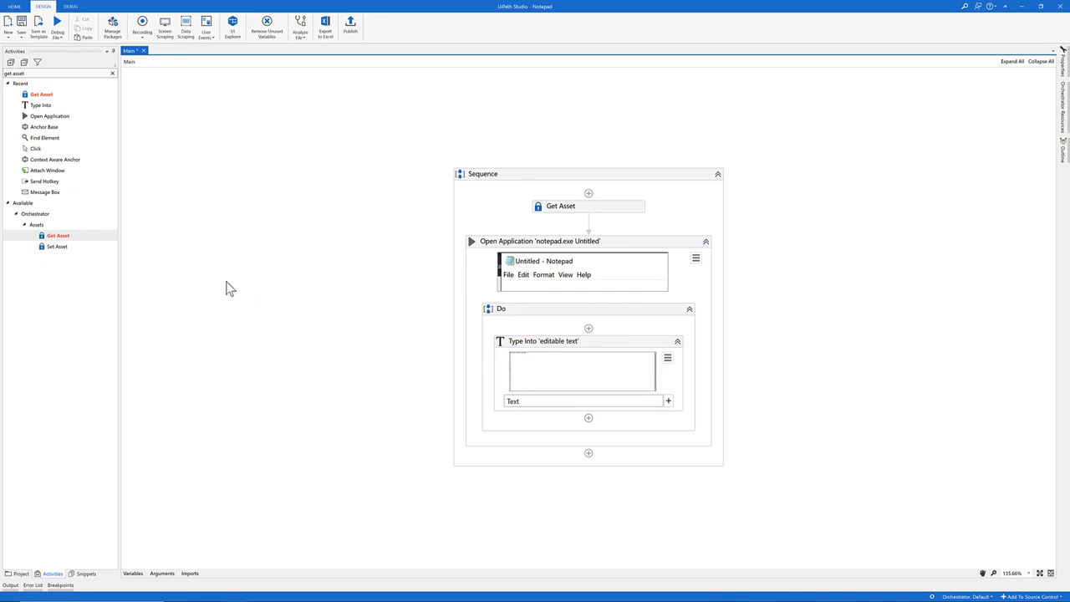
- Run the workflow and check the text it types into Notepad
click(57, 37)
click(63, 63)
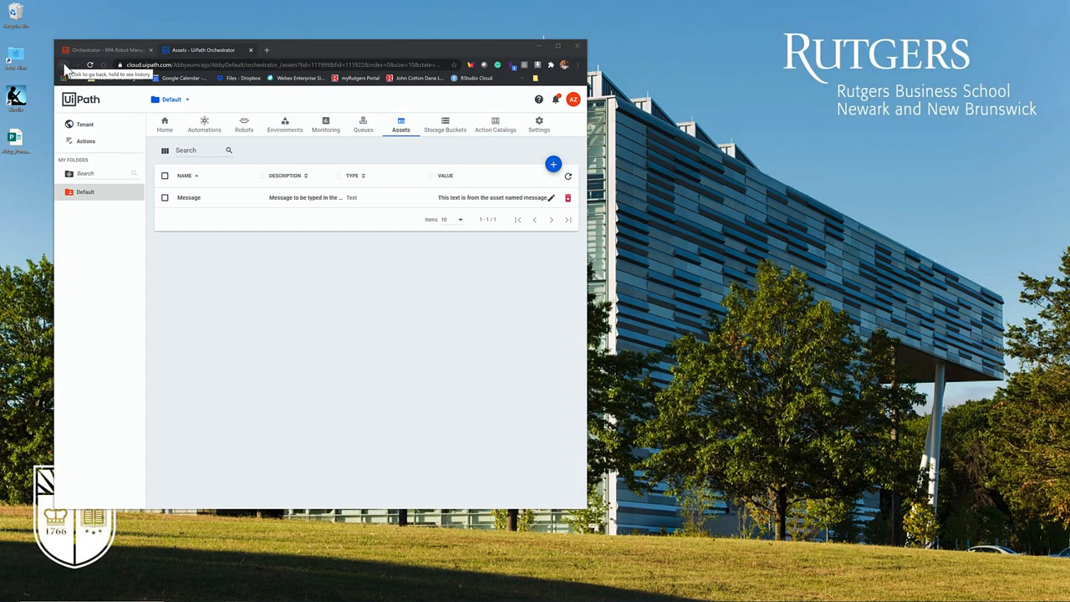
click(1043, 10)
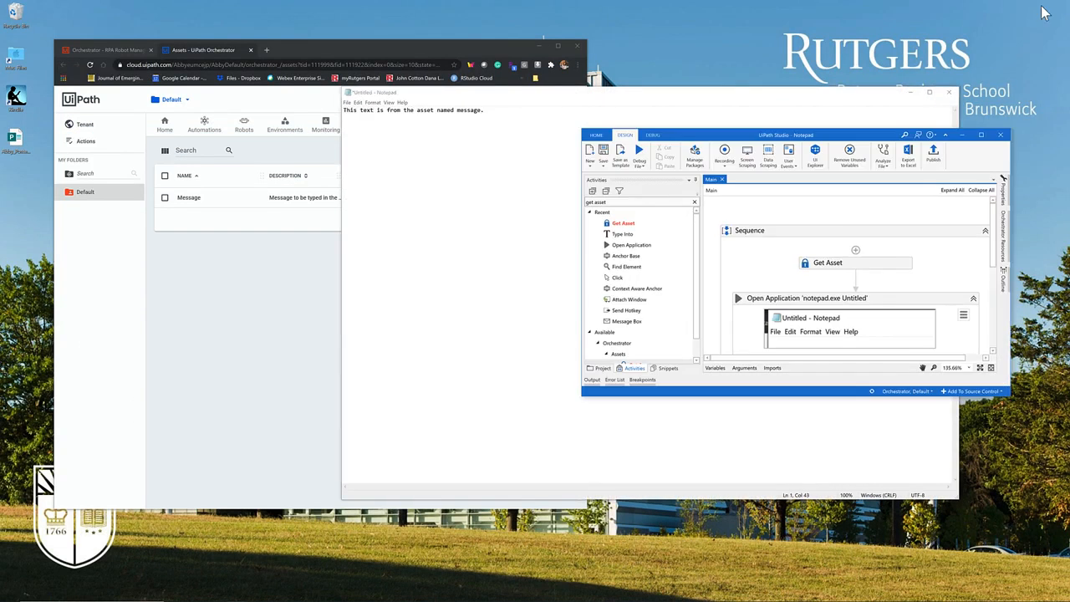
click(603, 95)
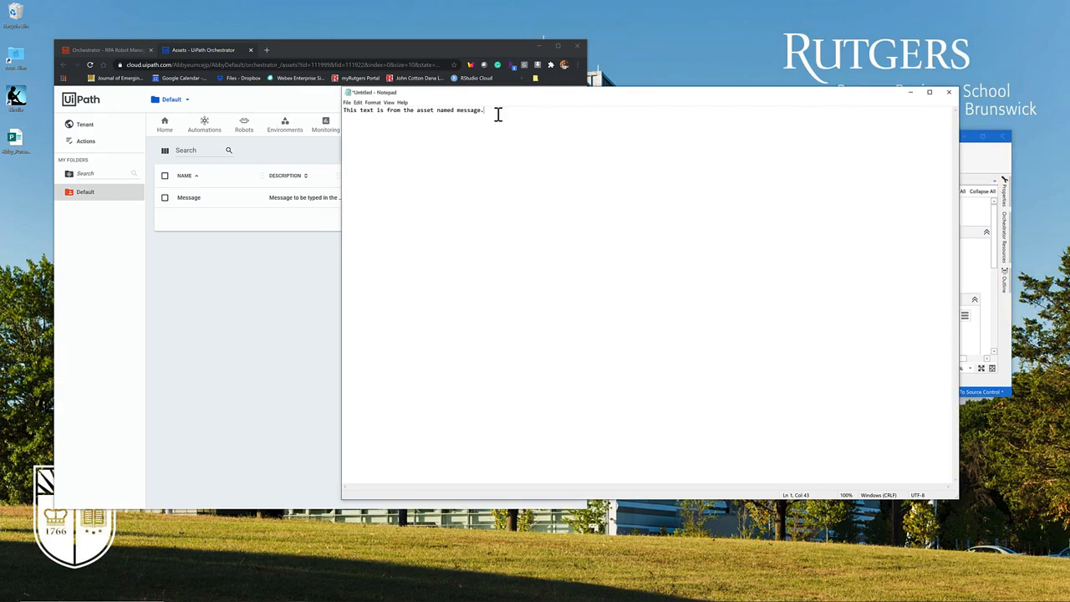
drag(497, 114, 338, 107)
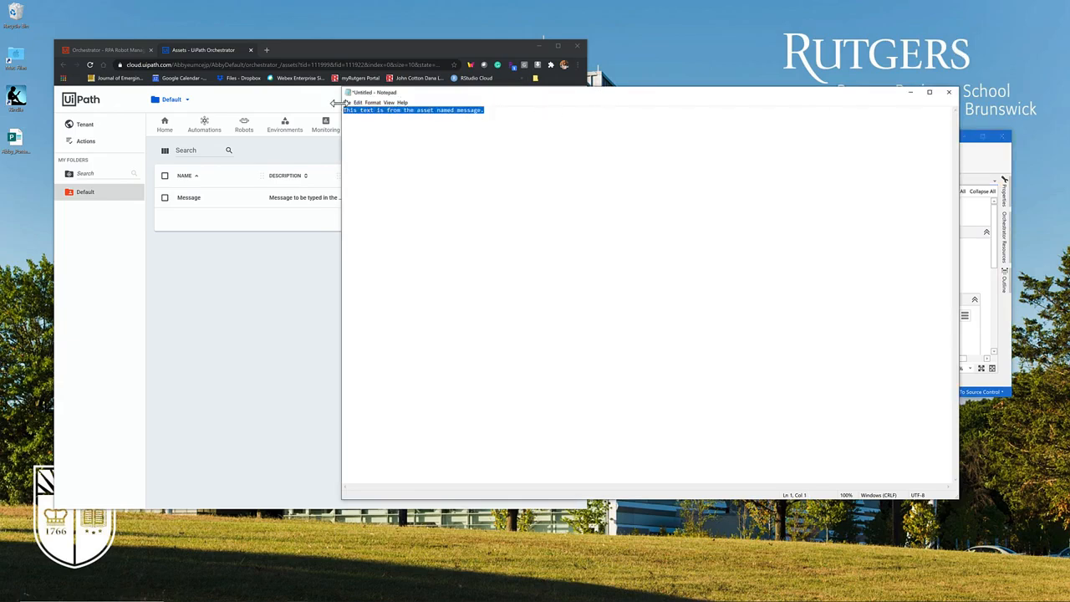
click(360, 126)
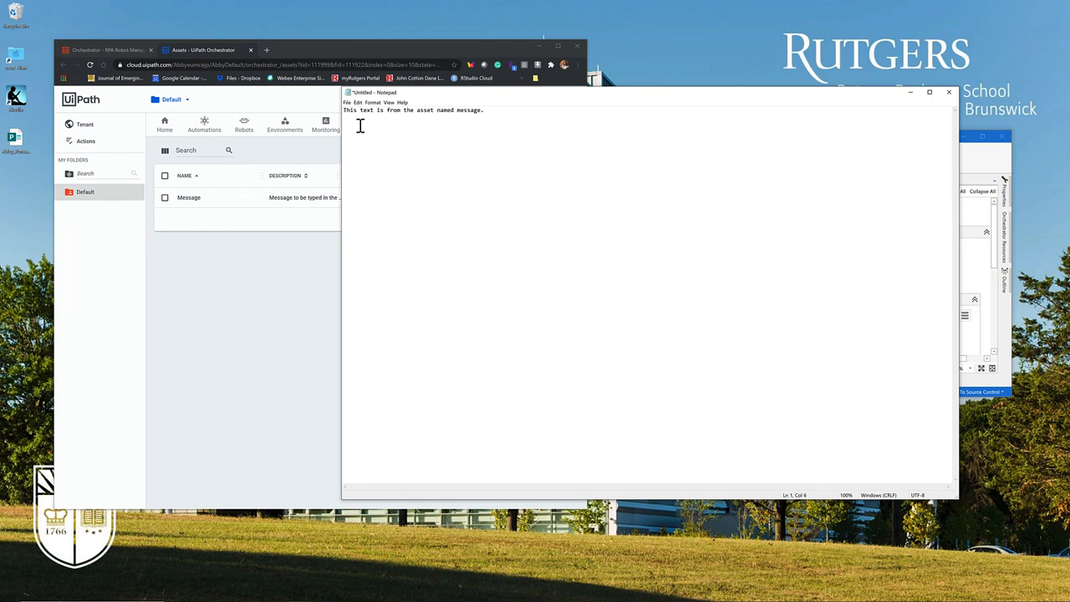
- Close Notepad without saving its contents and save the workflow in UiPath Studio
click(949, 92)
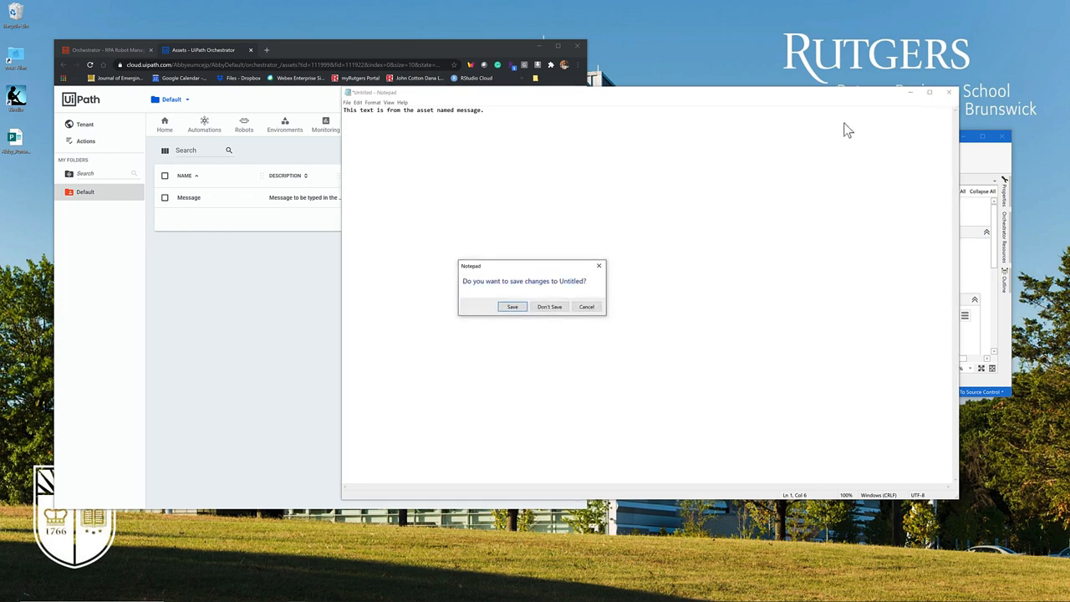
click(557, 309)
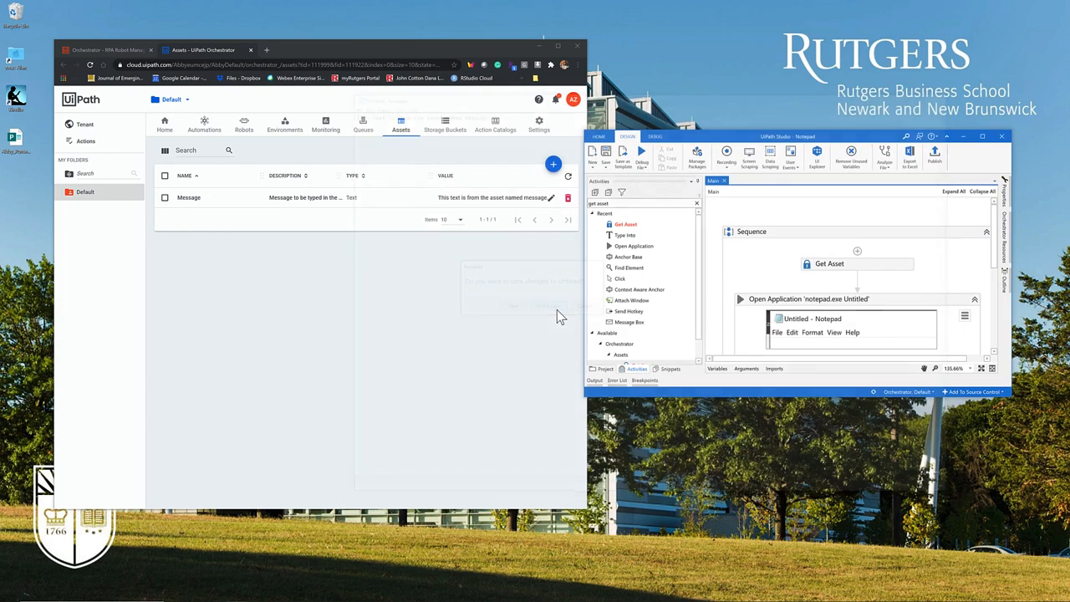
click(607, 159)
drag(820, 140, 828, 139)
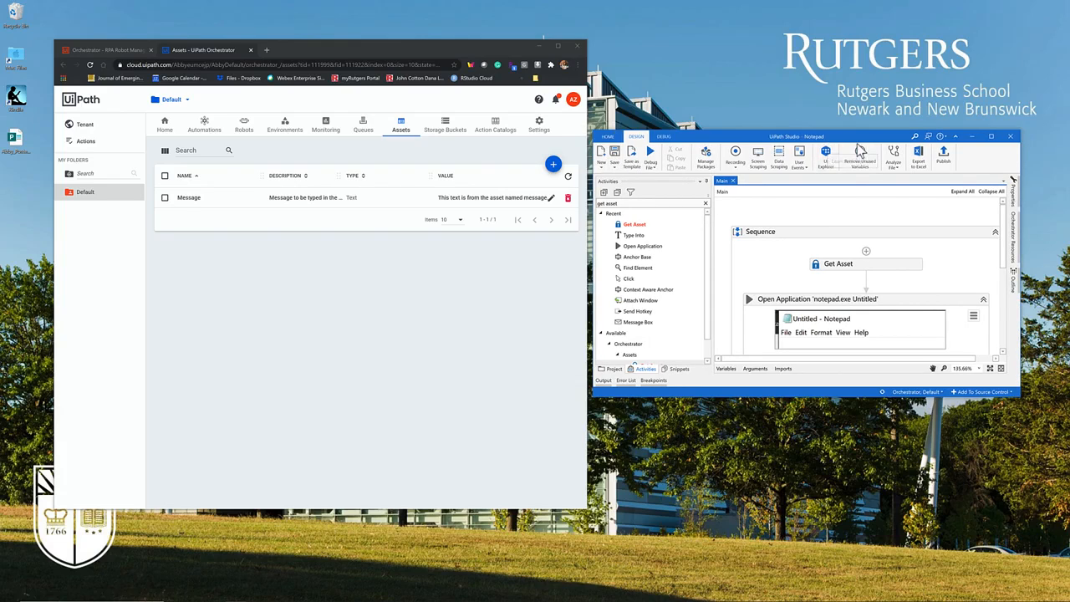